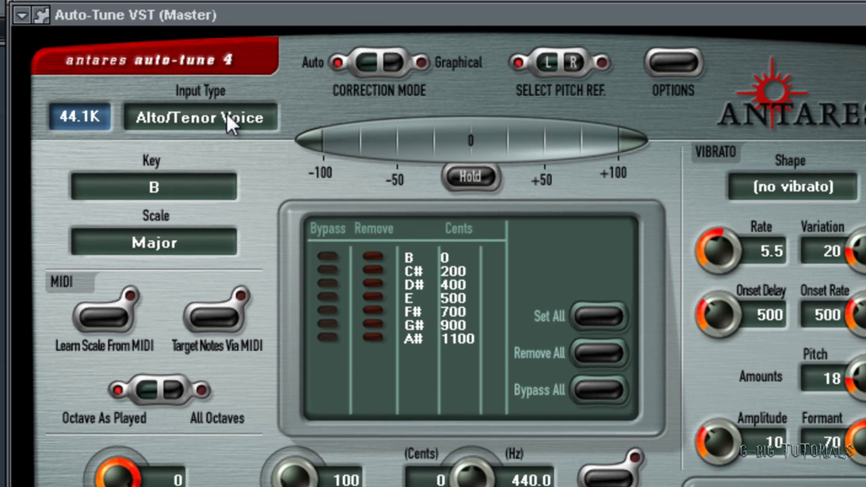
- Confirm Auto-Tune 4 stays on Alto/Tenor Voice, key B, Major scale
click(225, 117)
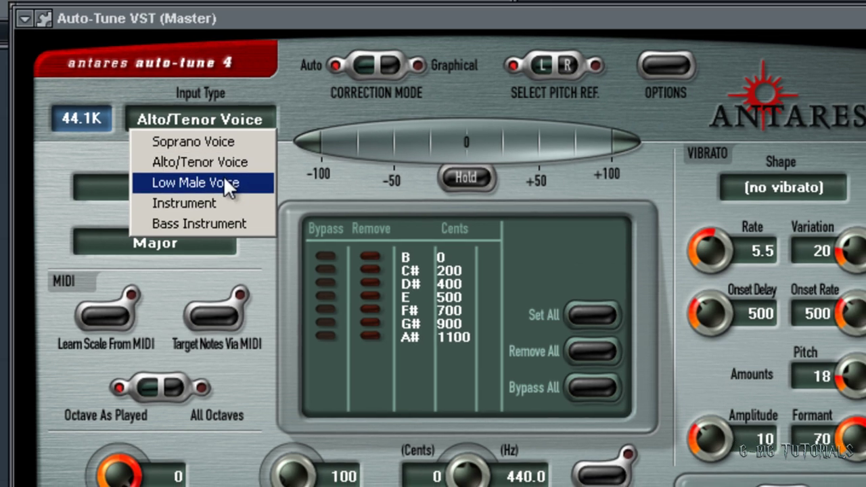
click(223, 181)
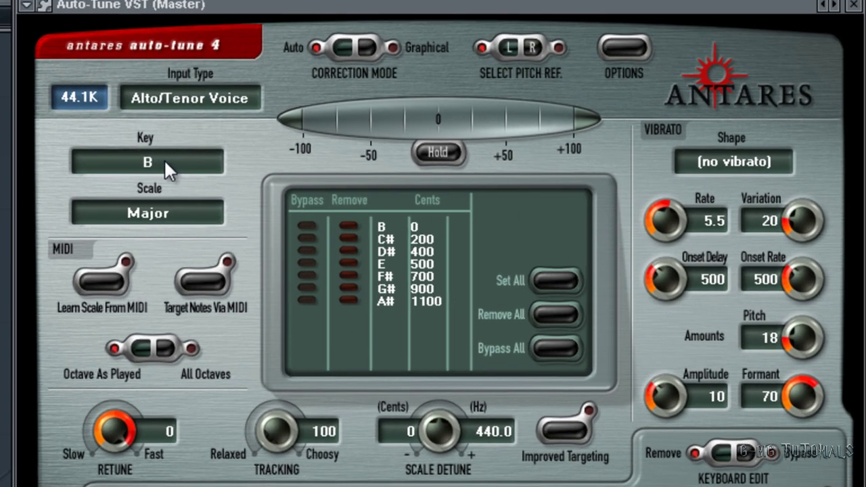
click(162, 162)
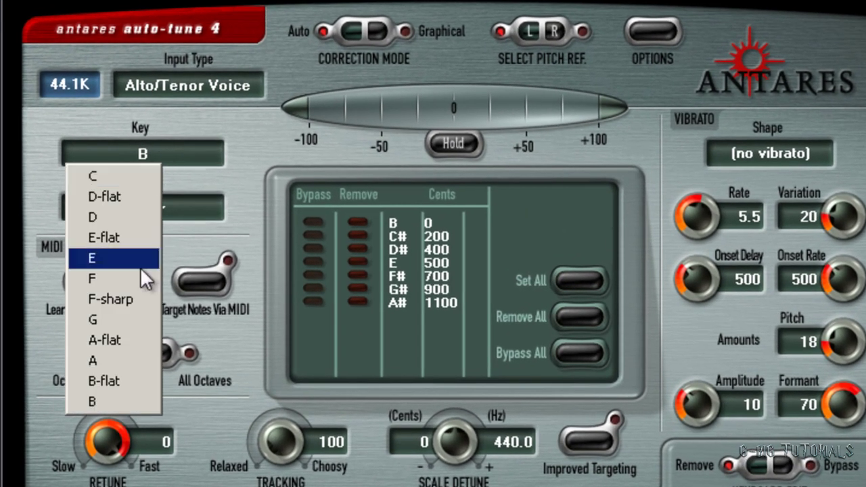
click(102, 399)
click(174, 210)
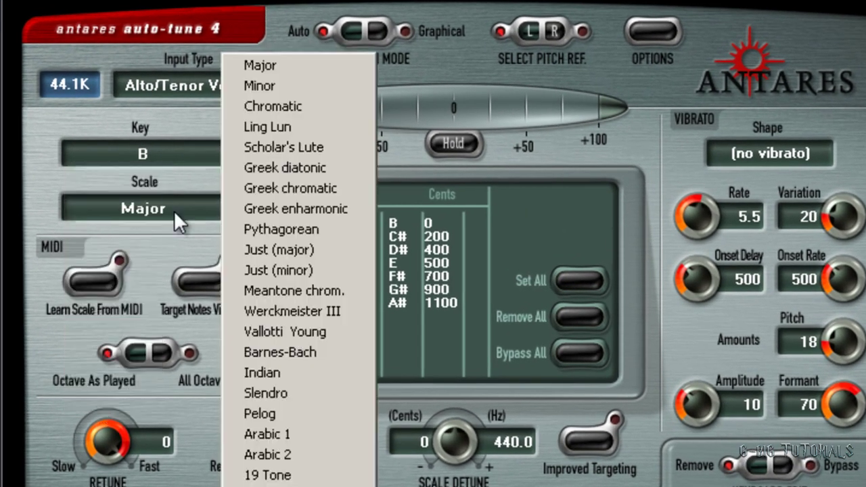
click(294, 70)
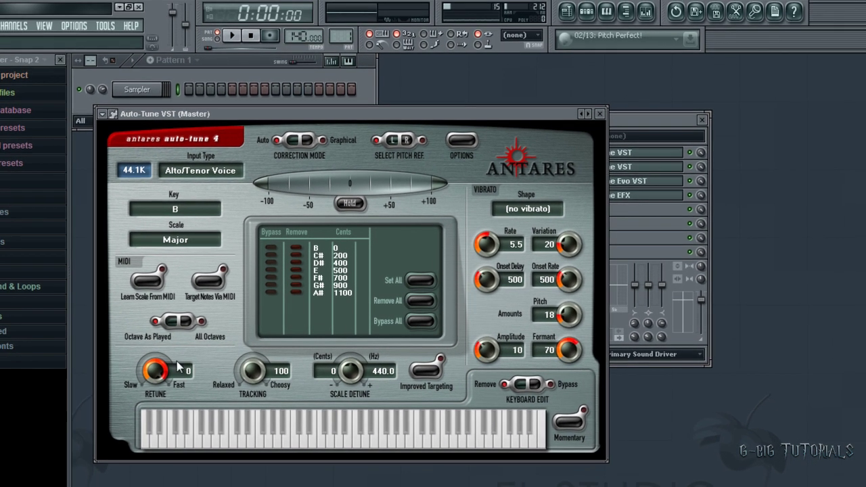
- Try a 12 msec retune, return it to 0, then open Auto-Tune 5's Input Type list
drag(156, 367, 156, 389)
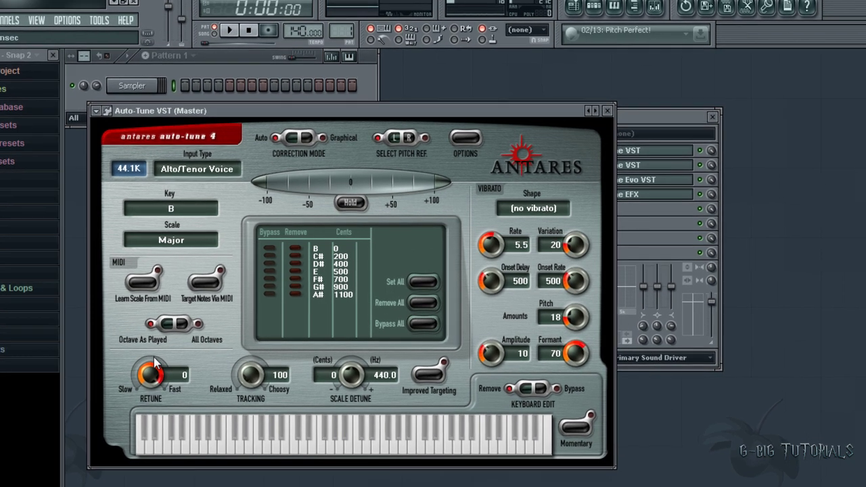
mouse_move(157, 390)
mouse_down()
mouse_move(164, 370)
mouse_move(95, 454)
mouse_up()
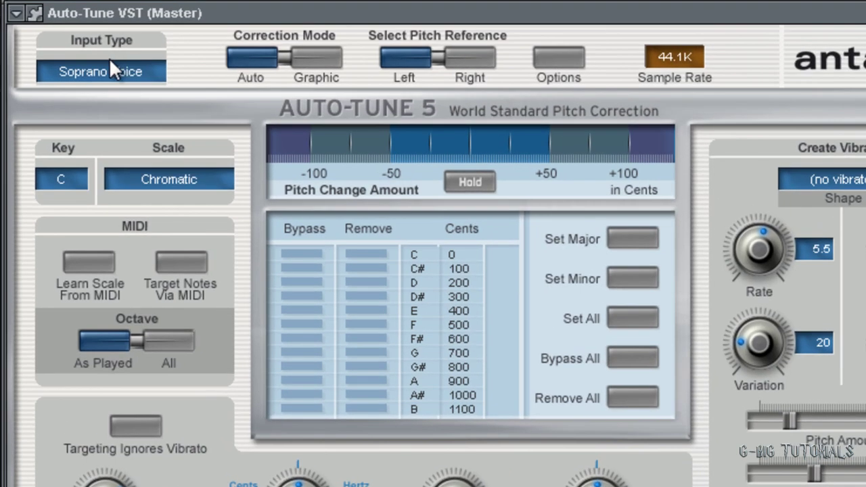
click(111, 62)
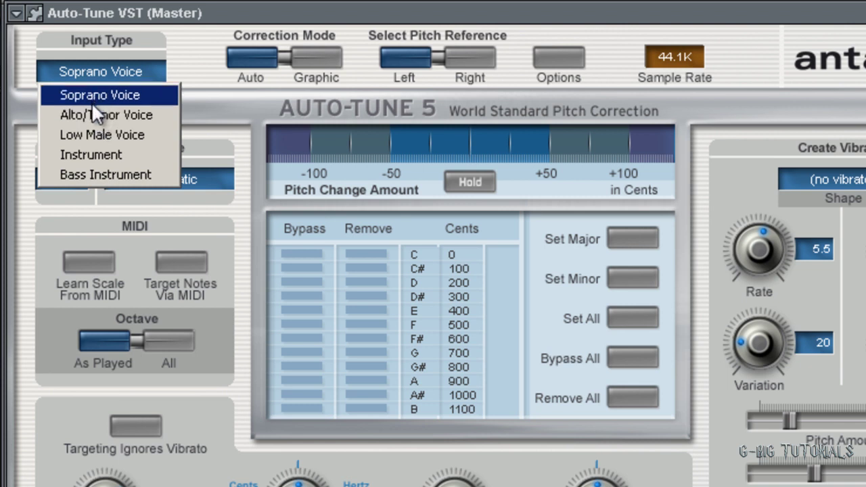
- Set Auto-Tune 5 to Low Male Voice, key B, Major scale
click(90, 102)
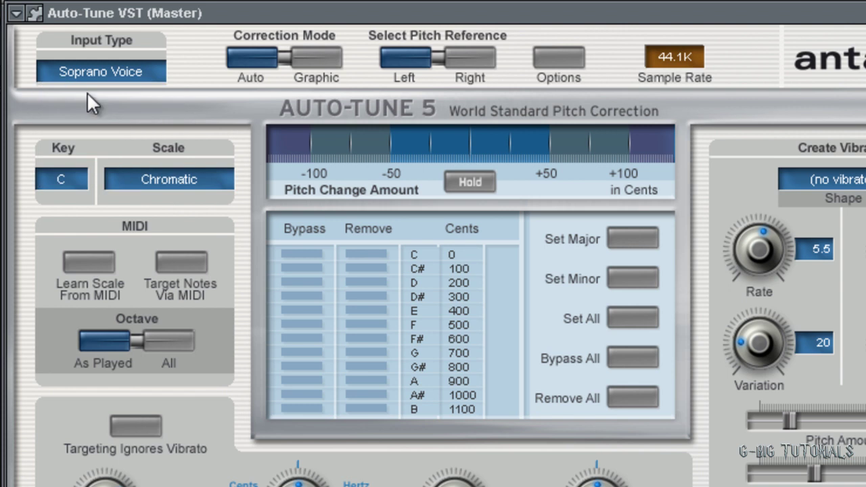
click(92, 68)
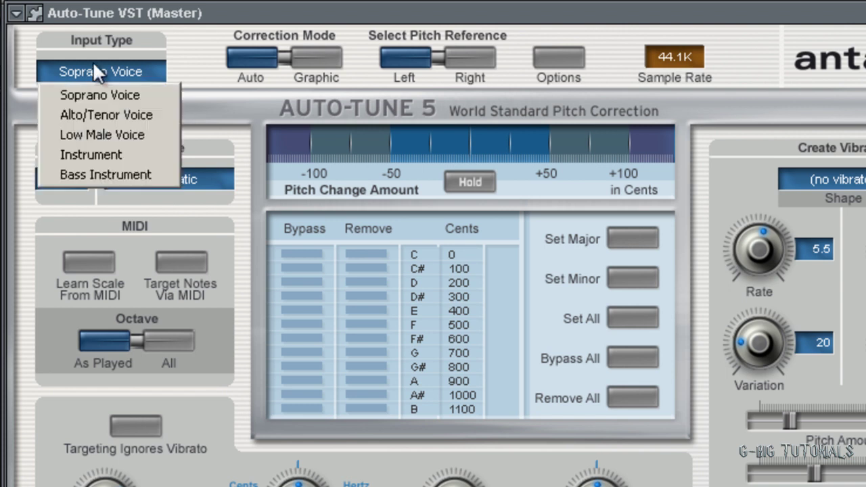
click(136, 137)
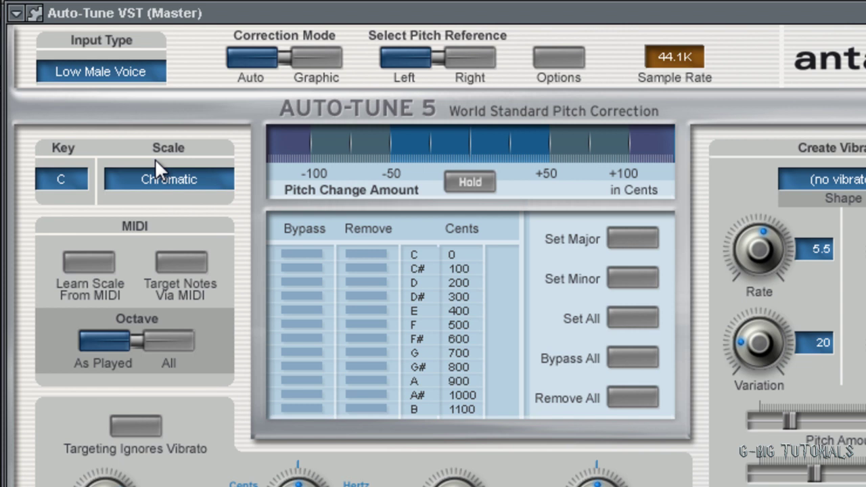
click(66, 180)
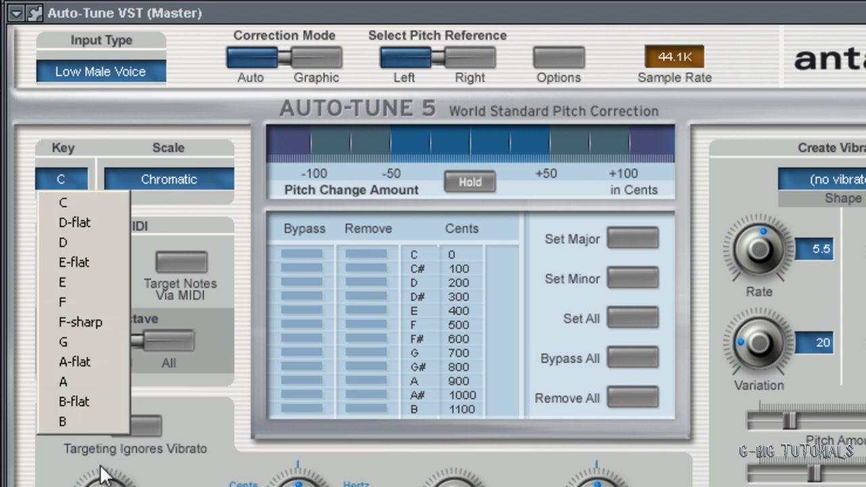
click(100, 418)
click(165, 174)
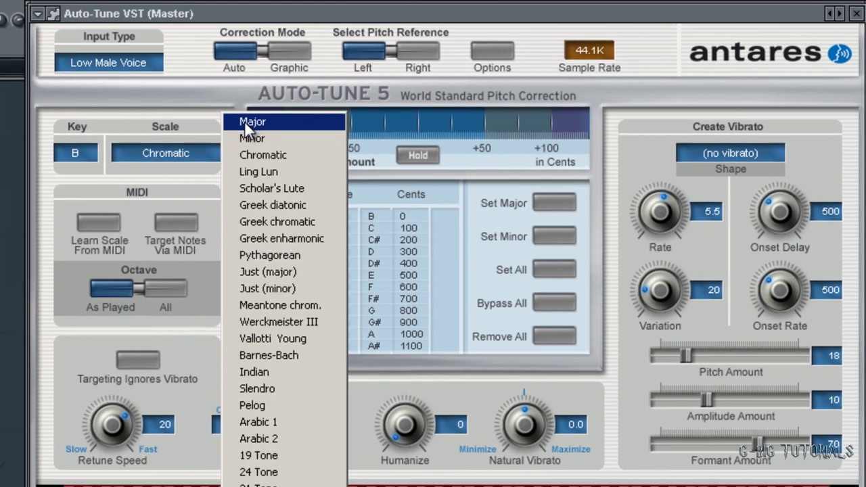
click(244, 121)
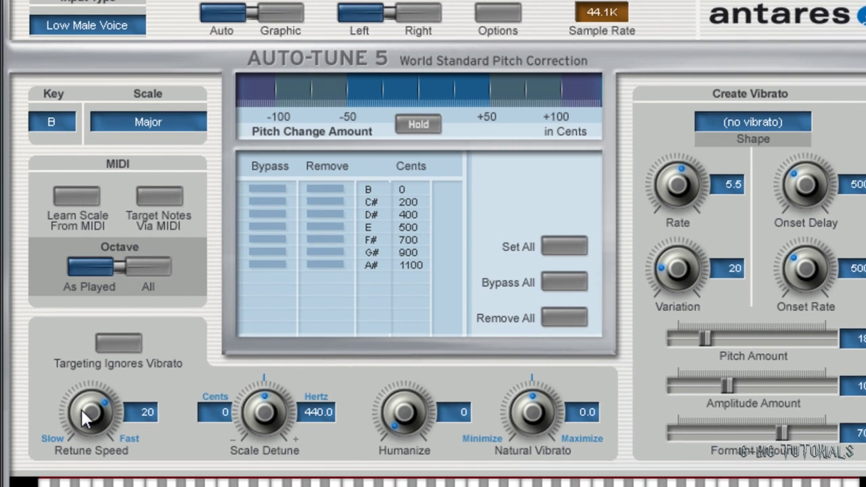
- Set retune speed to 10 and humanize to 55, keeping detune at 440.0 Hz
mouse_move(81, 410)
mouse_down()
mouse_move(81, 386)
mouse_move(76, 394)
mouse_move(86, 394)
mouse_up()
drag(268, 432, 262, 420)
drag(409, 419, 378, 338)
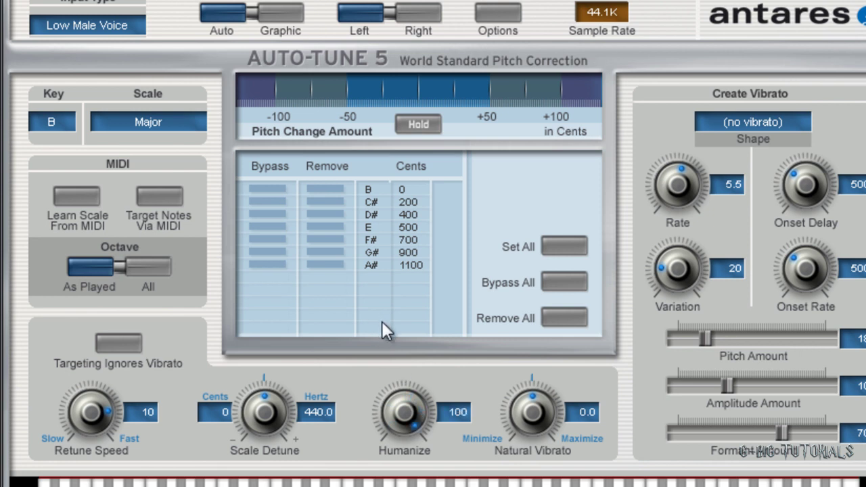
drag(409, 405, 396, 450)
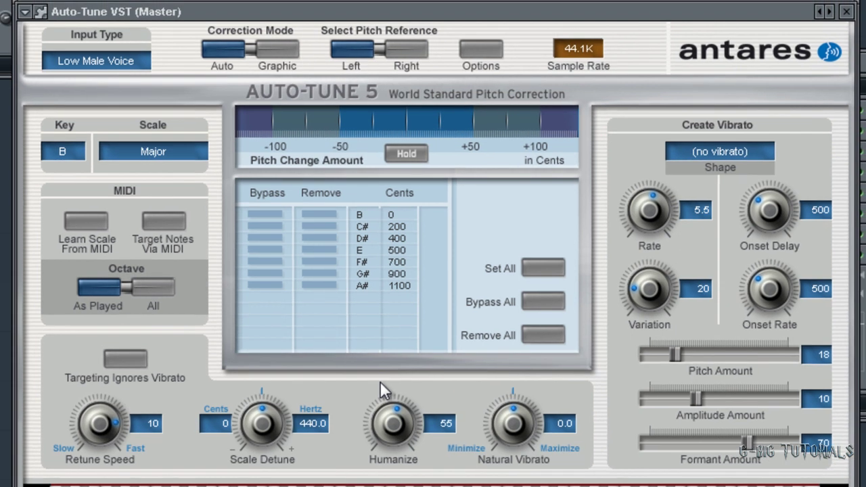
- Adjust a setting in Auto-Tune 5's options and keep the vibrato shape at '(no vibrato)'
click(481, 49)
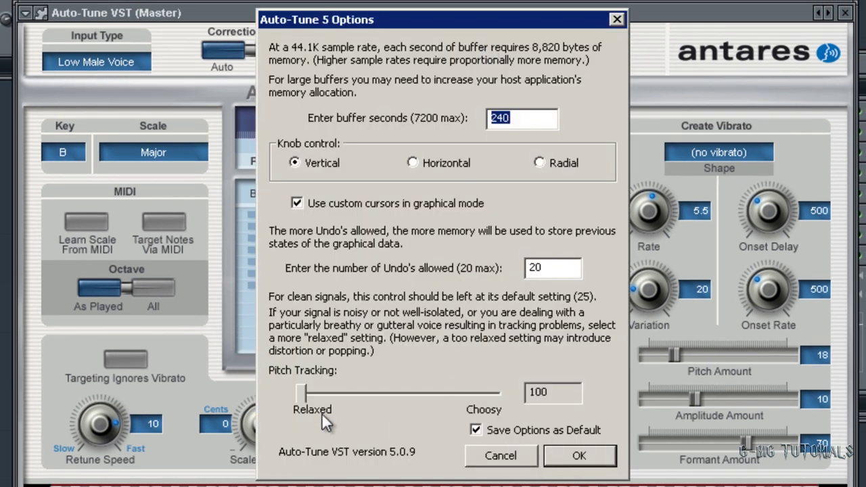
drag(299, 391, 253, 395)
click(599, 463)
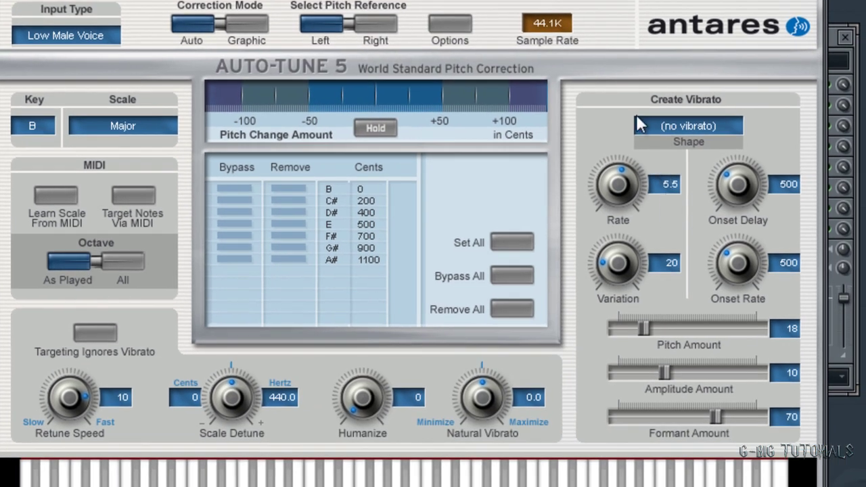
click(659, 133)
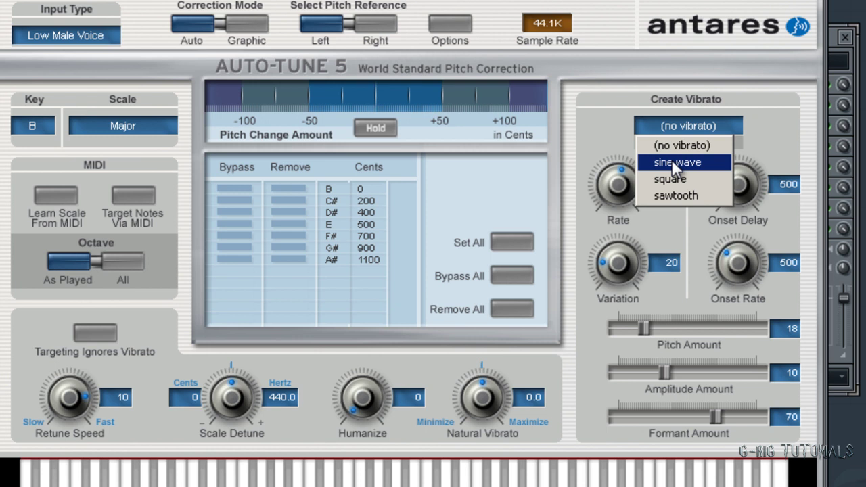
click(573, 228)
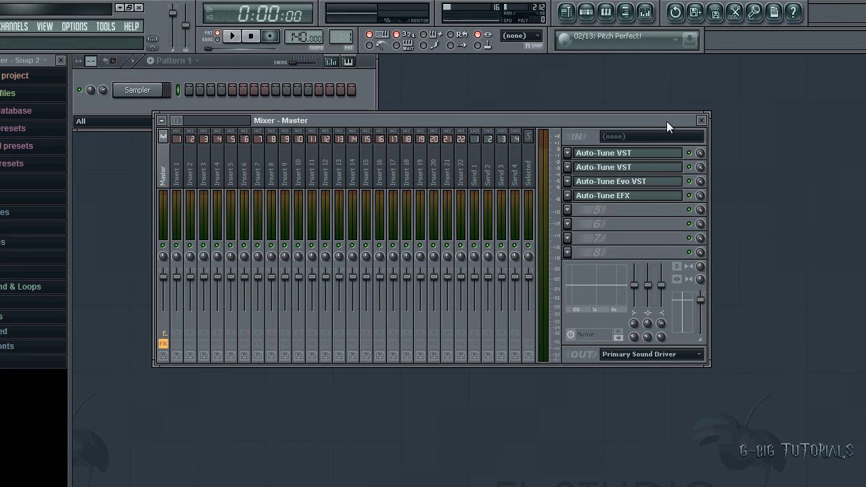
- Open Auto-Tune Evo and set Alto/Tenor input with retune speed 0
click(636, 181)
drag(270, 217, 255, 141)
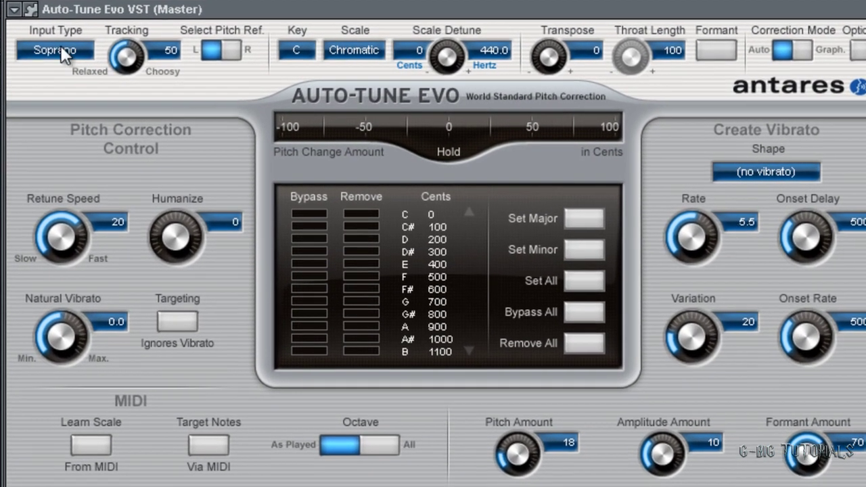
click(58, 49)
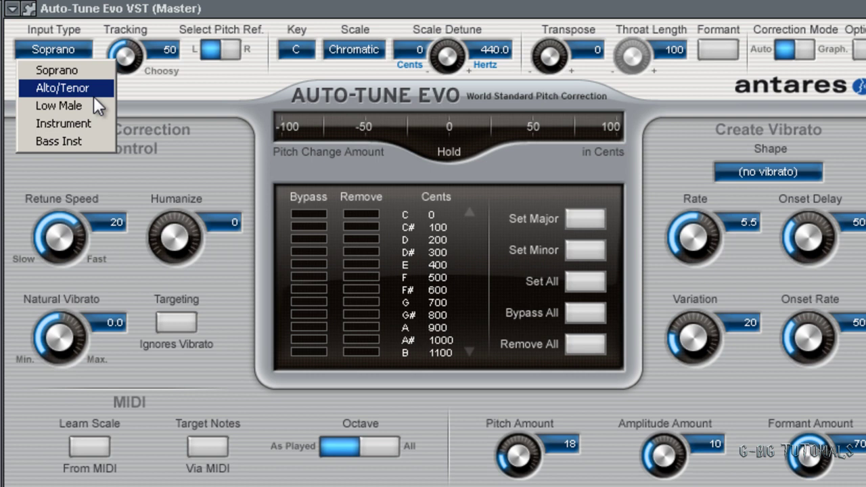
click(103, 87)
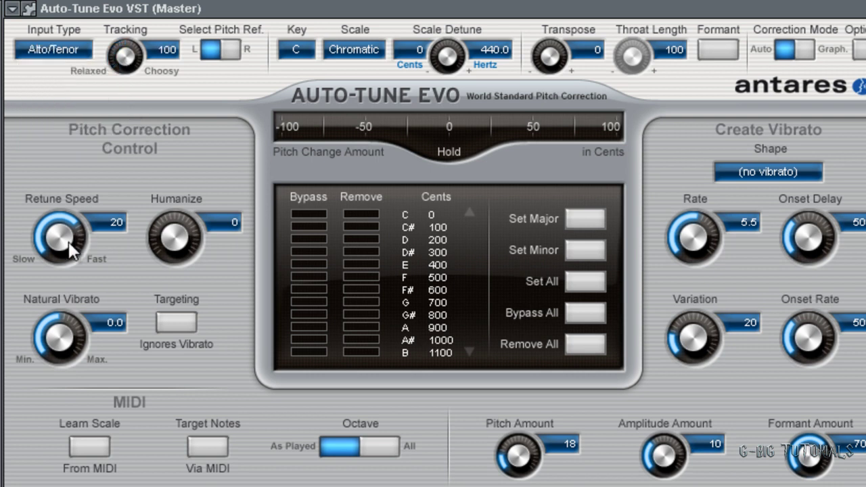
drag(62, 236, 71, 252)
- Set Auto-Tune Evo's key to B and scale to Major
click(295, 49)
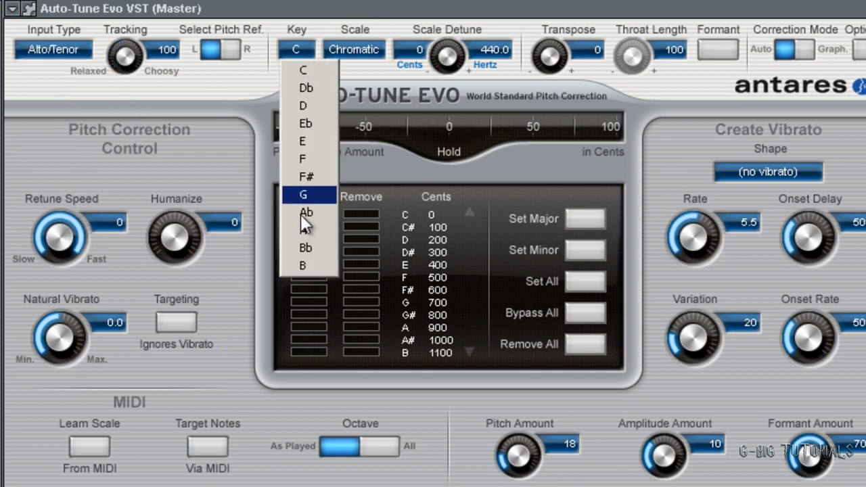
click(307, 267)
click(353, 49)
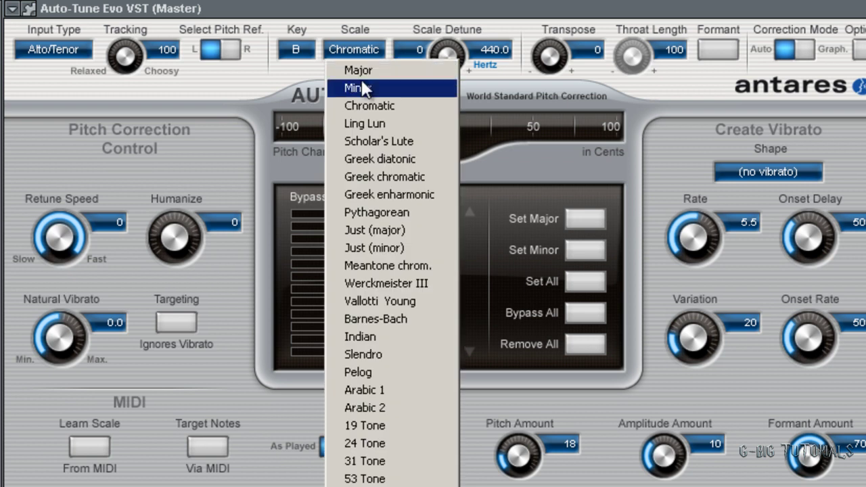
click(361, 71)
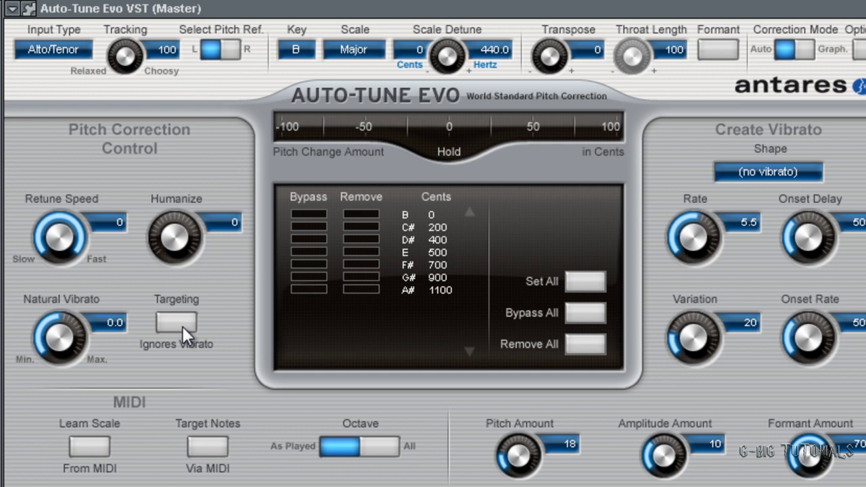
- Try Humanize and Natural Vibrato, leaving both at 0
mouse_move(169, 236)
mouse_down()
mouse_move(157, 218)
mouse_move(139, 116)
mouse_move(207, 280)
mouse_up()
mouse_move(175, 236)
mouse_down()
mouse_move(171, 170)
mouse_move(201, 366)
mouse_up()
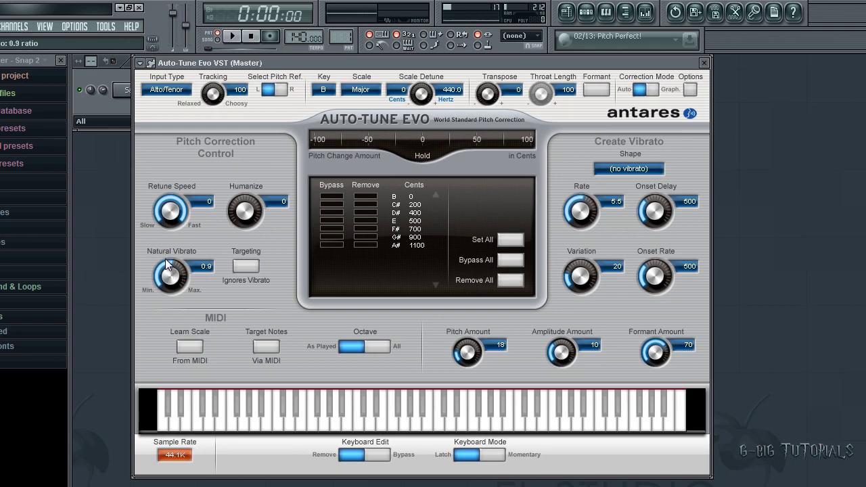
drag(165, 258, 172, 228)
drag(190, 189, 186, 301)
- Keep the vibrato shape at none after trying square, and set onset delay to 0
click(609, 170)
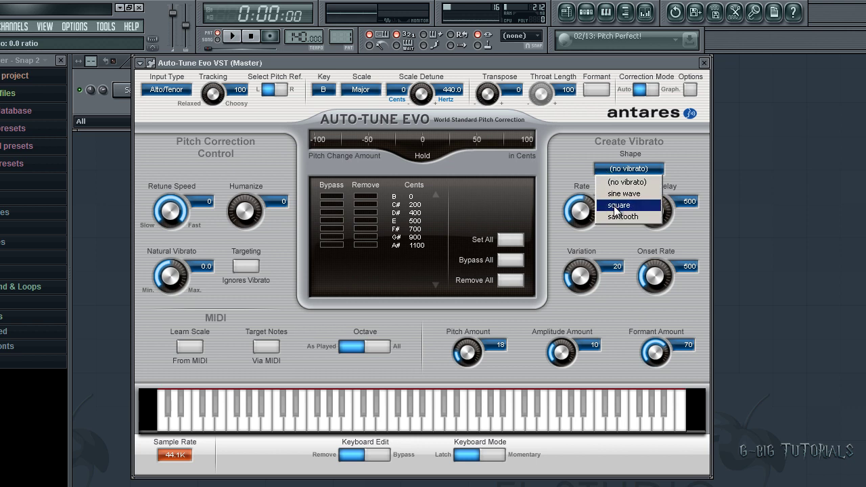
click(617, 205)
click(610, 175)
click(612, 183)
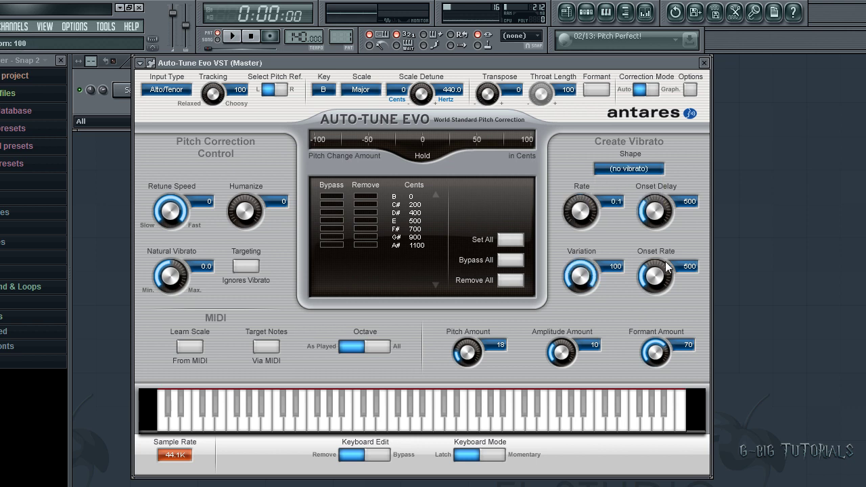
drag(655, 214, 656, 338)
scroll(656, 350, down, 3)
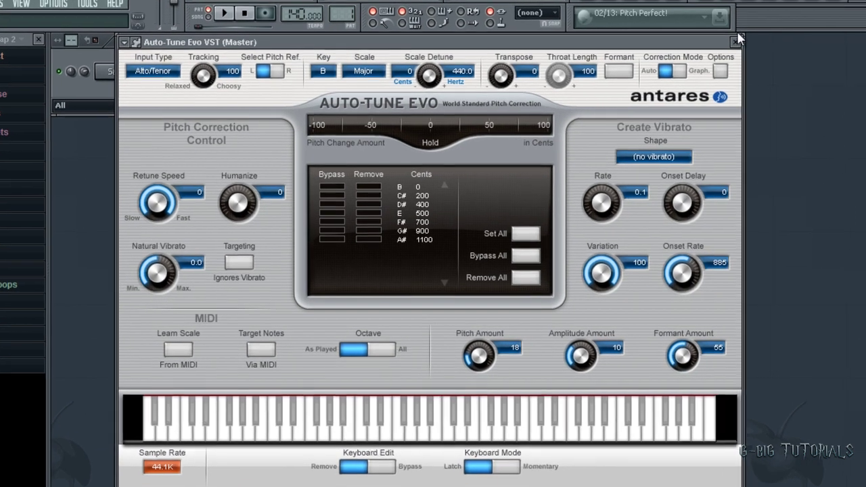
- Close Auto-Tune Evo and open Auto-Tune EFX on the master, positioned over the mixer
click(735, 40)
click(730, 161)
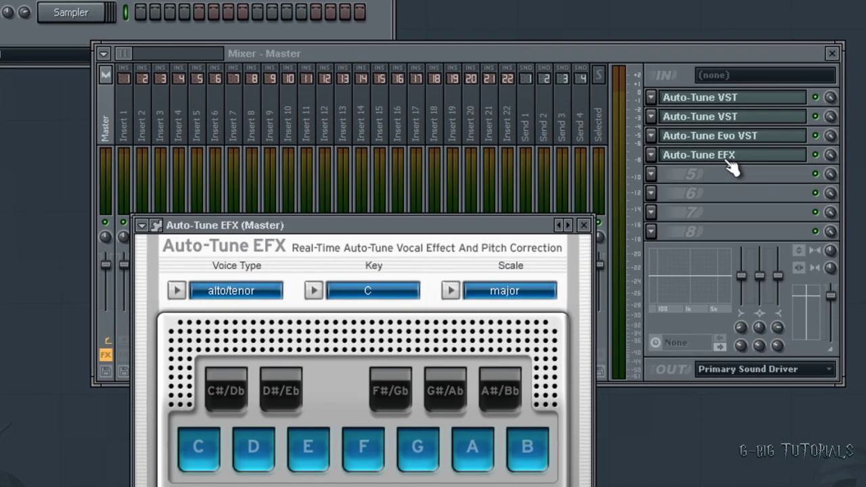
drag(405, 215, 399, 45)
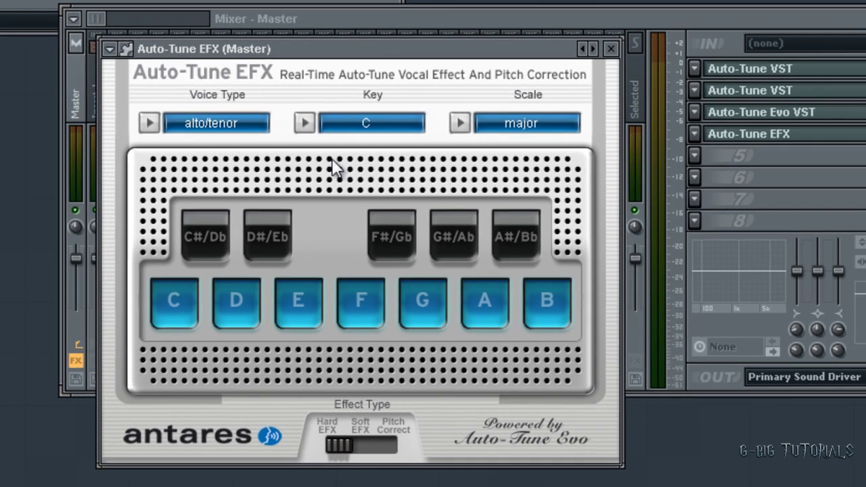
- Set Auto-Tune EFX's key to B and effect type to Hard EFX
click(413, 123)
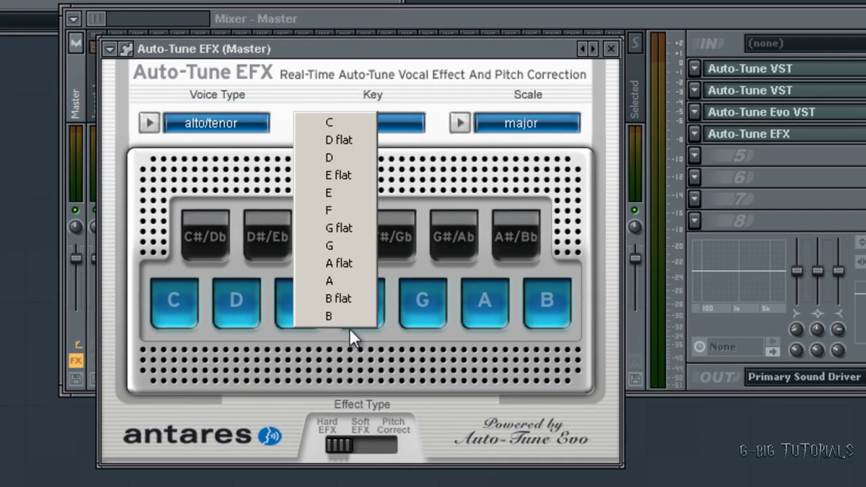
click(342, 316)
click(359, 445)
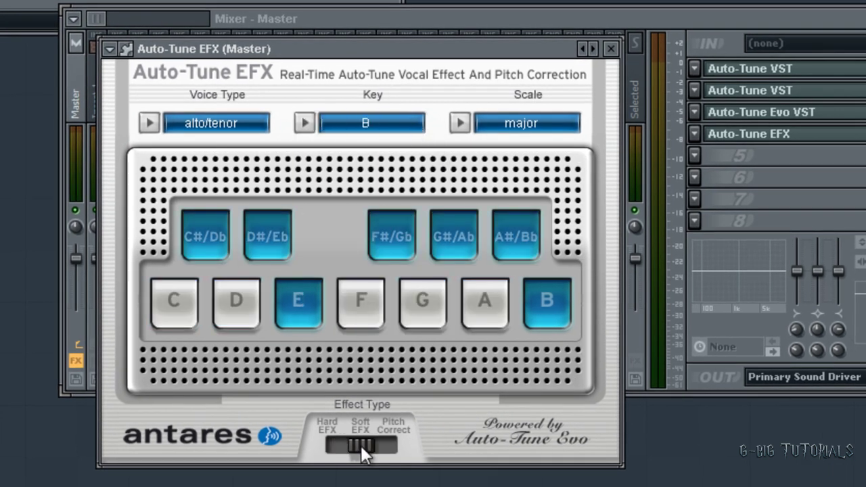
drag(360, 446, 325, 446)
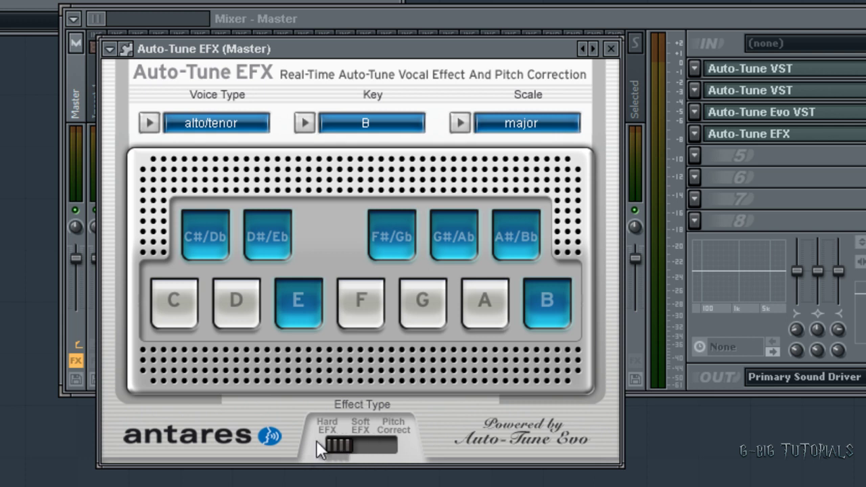